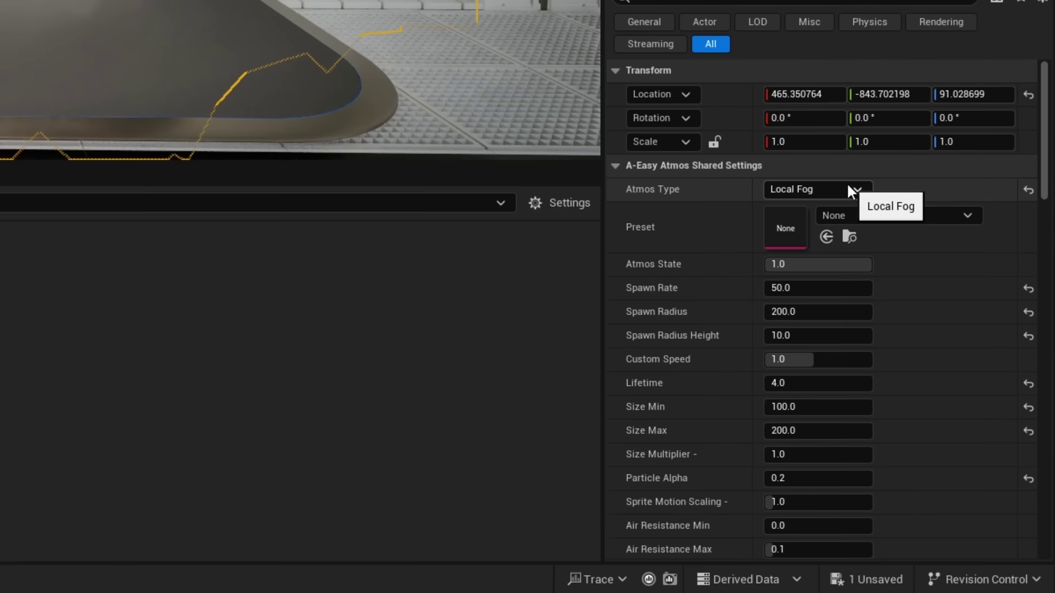
Browse the atmos type list and open the EasyAtmos_Sparks preset to inspect it
left_click(960, 403)
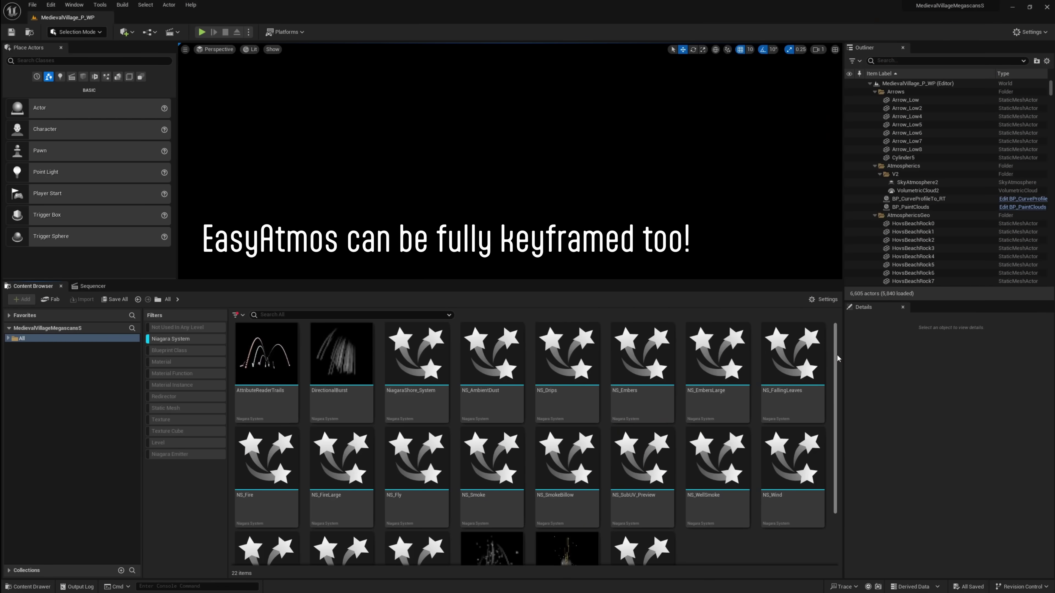
mouse_move(837, 356)
left_mouse_down()
mouse_move(837, 417)
mouse_move(839, 354)
left_mouse_up()
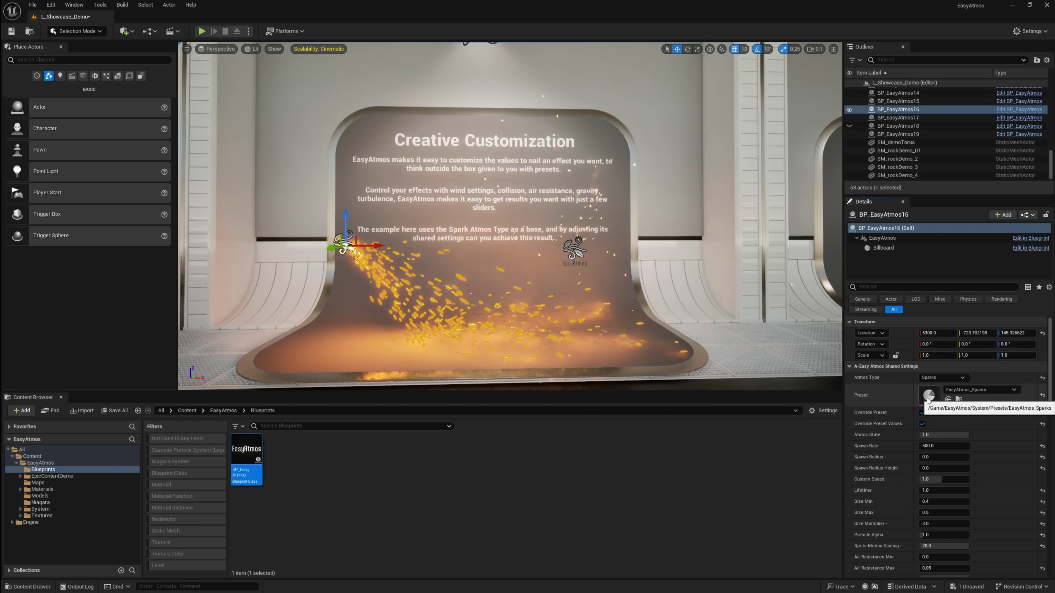
double_click(927, 398)
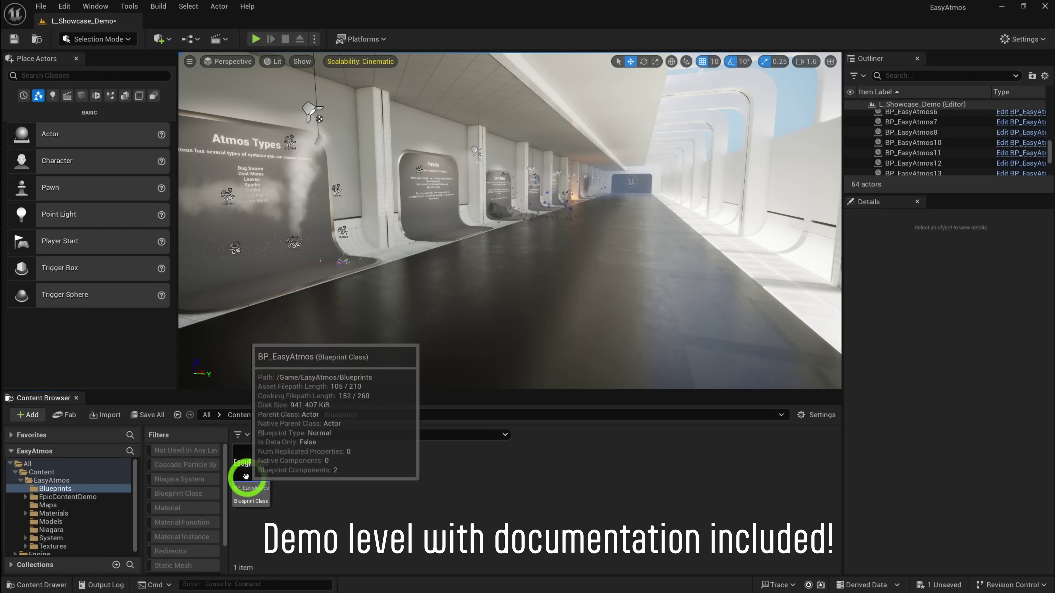
Place a new BP_EasyAtmos actor in the level and set its Atmos Type to Bug Swarm
left_click_drag(427, 430, 515, 300)
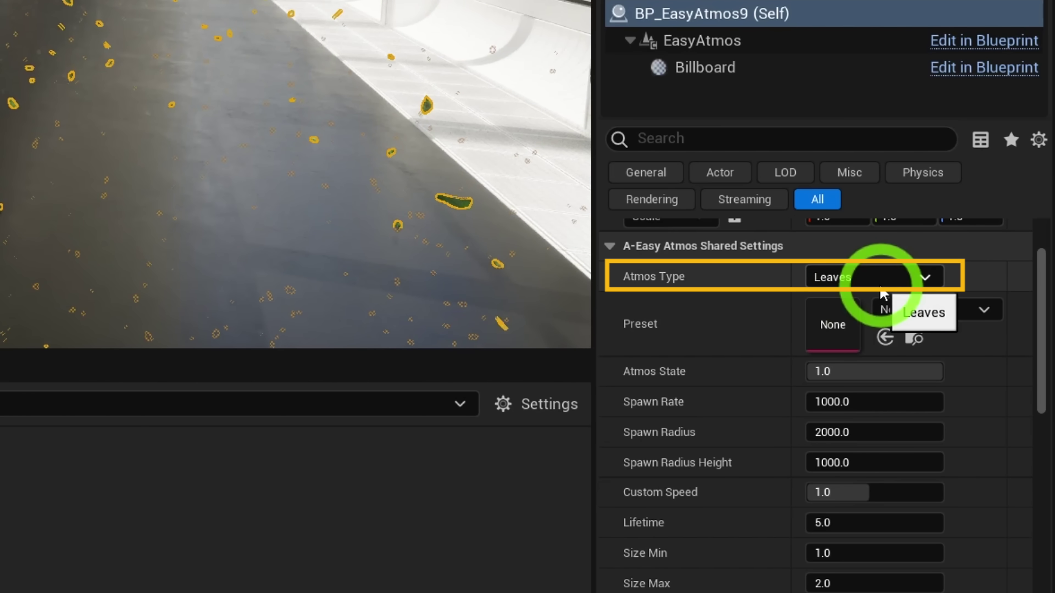
left_click(879, 278)
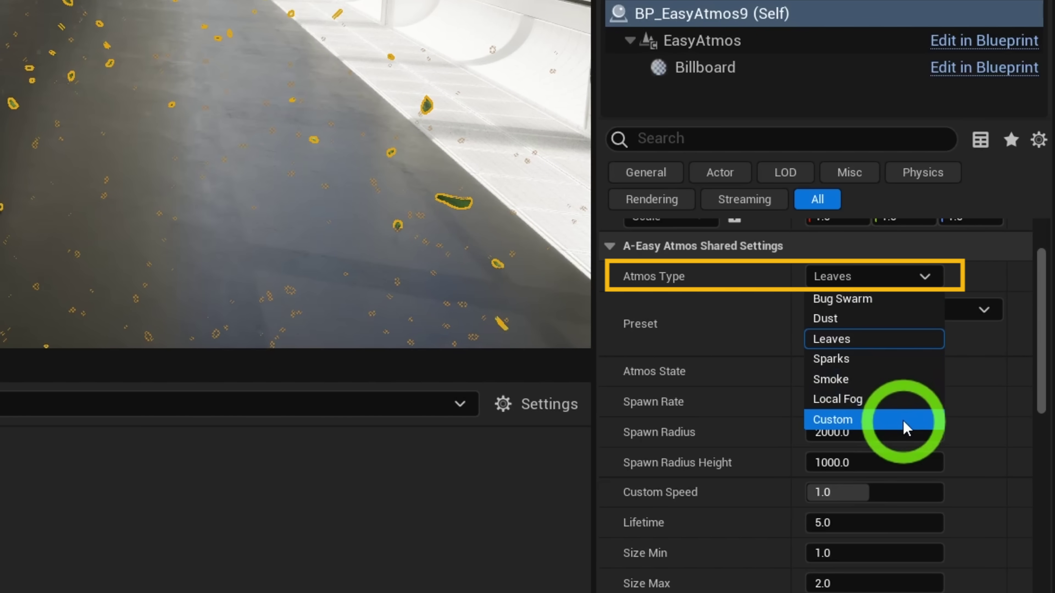
left_click(905, 368)
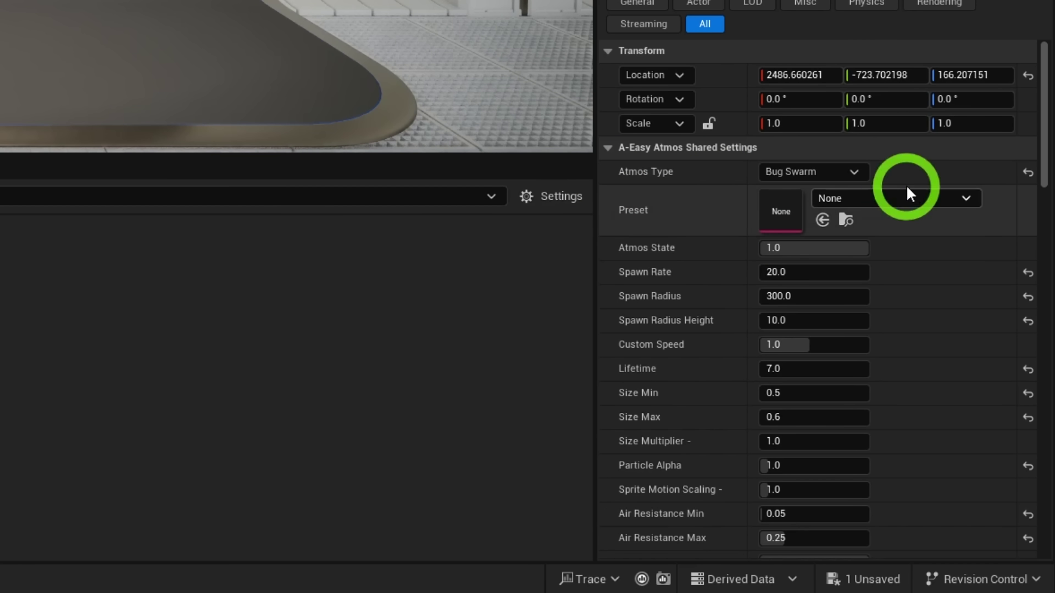
Load the EasyAtmos_BugSwarm preset onto the new effect
left_click(962, 199)
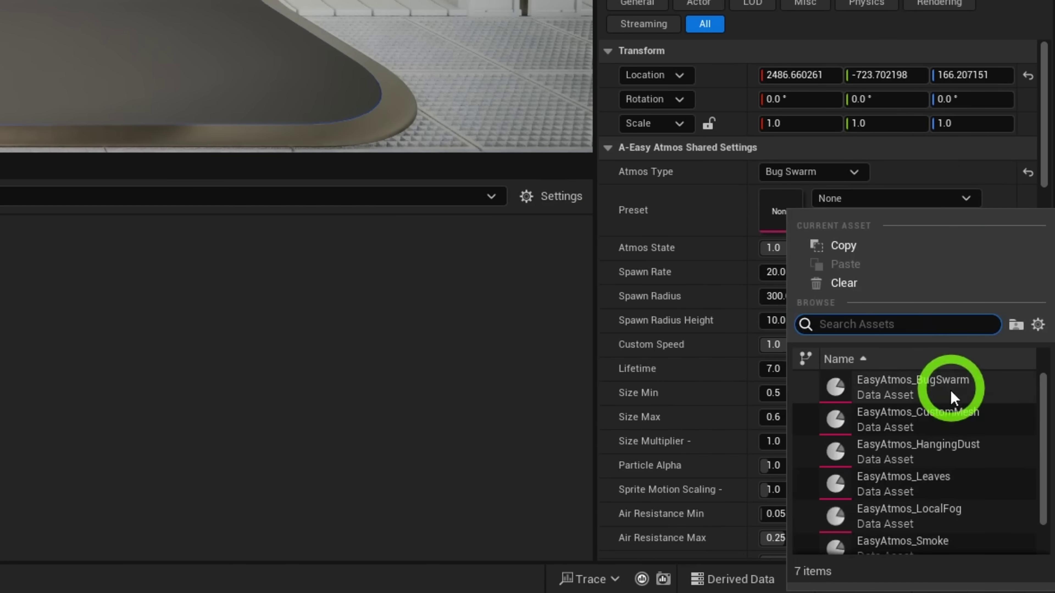
scroll(949, 399, "down", 1)
scroll(951, 435, "up", 1)
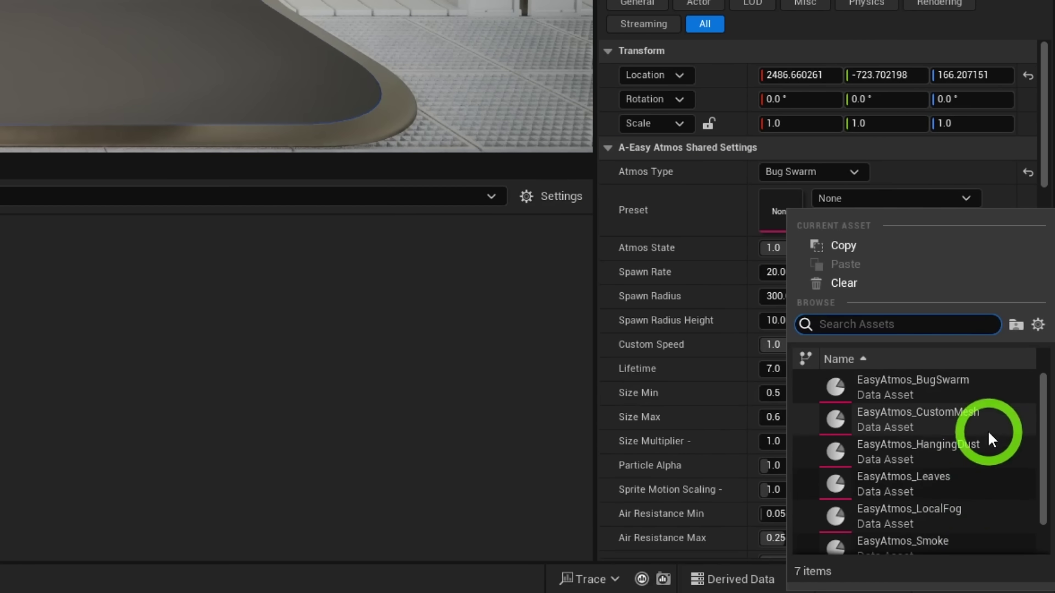
left_click(1001, 395)
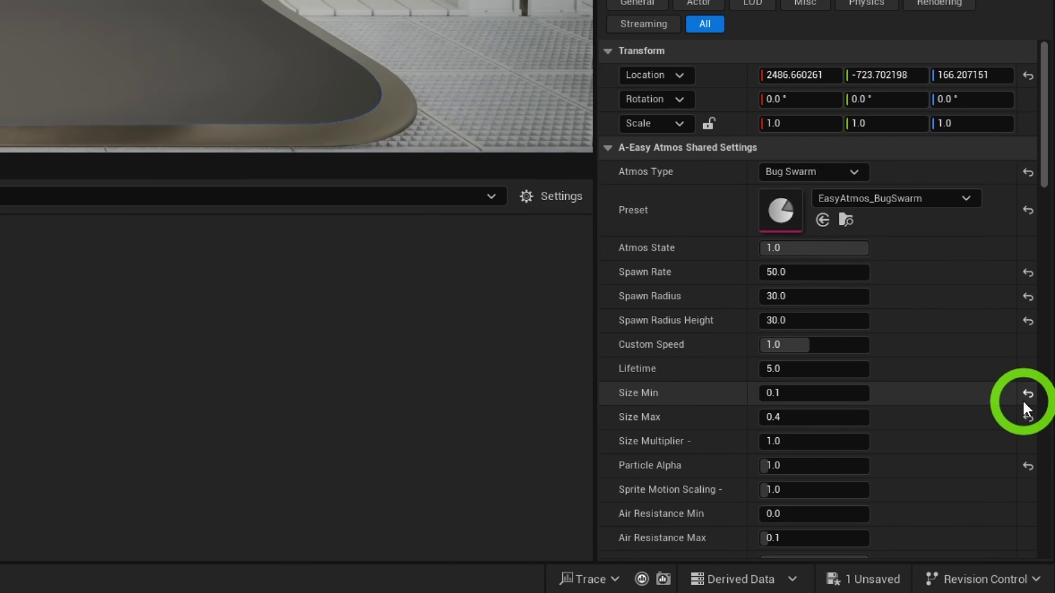
left_click(82, 409)
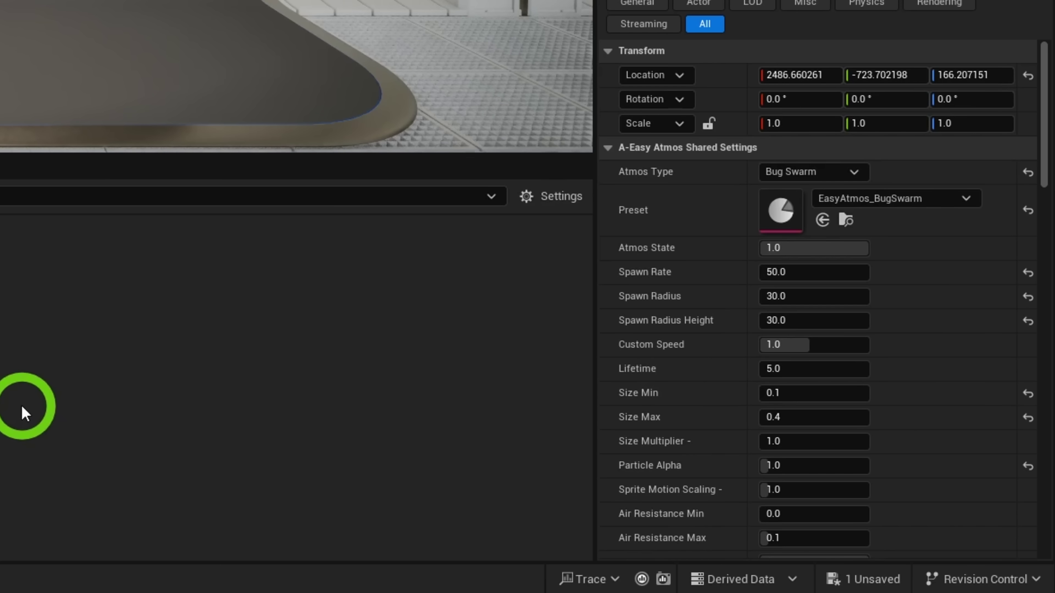
Change the Atmos Type to Leaves and load the EasyAtmos_Leaves preset
left_click(796, 174)
left_click(842, 222)
left_click(938, 203)
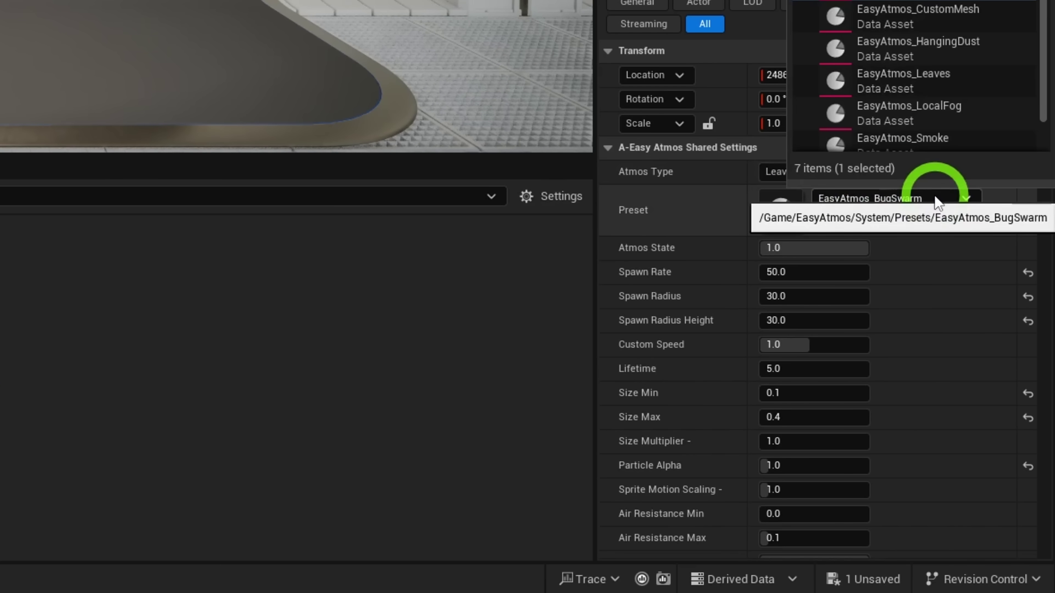
left_click(973, 77)
left_click(650, 222)
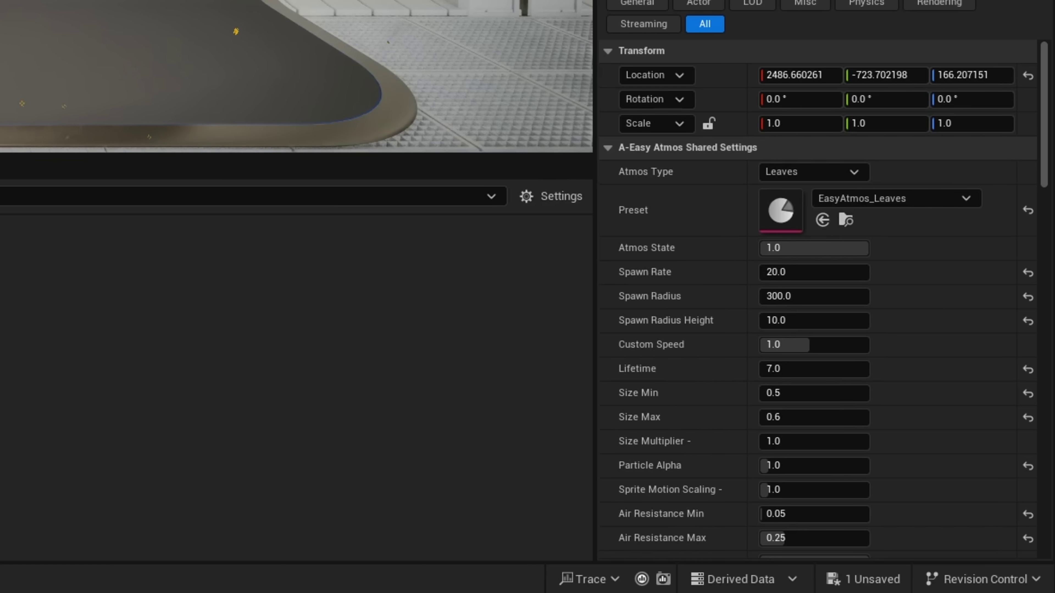
left_click(750, 271)
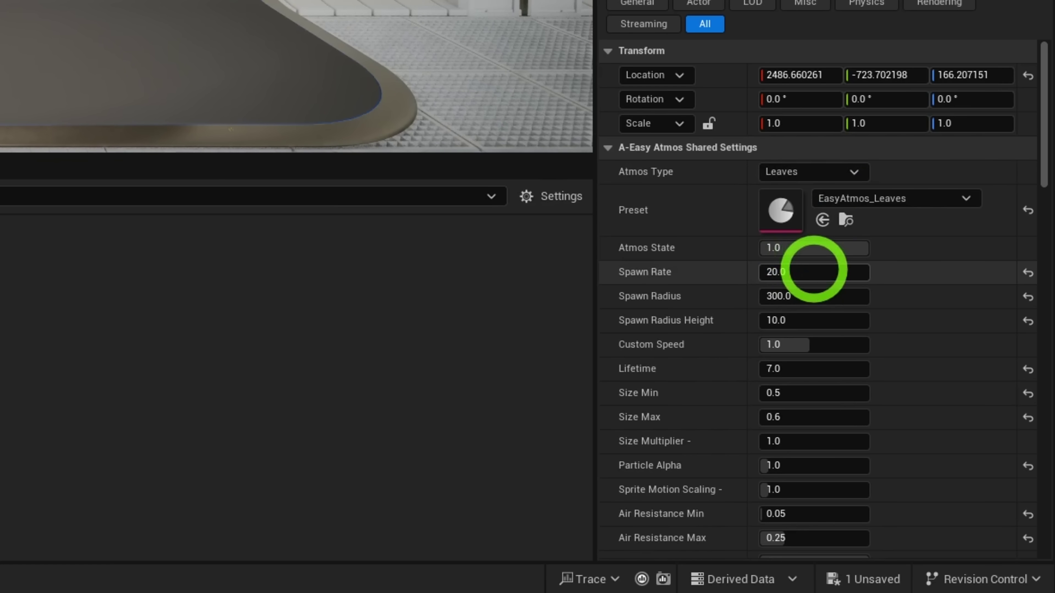
left_click(827, 296)
left_click(842, 323)
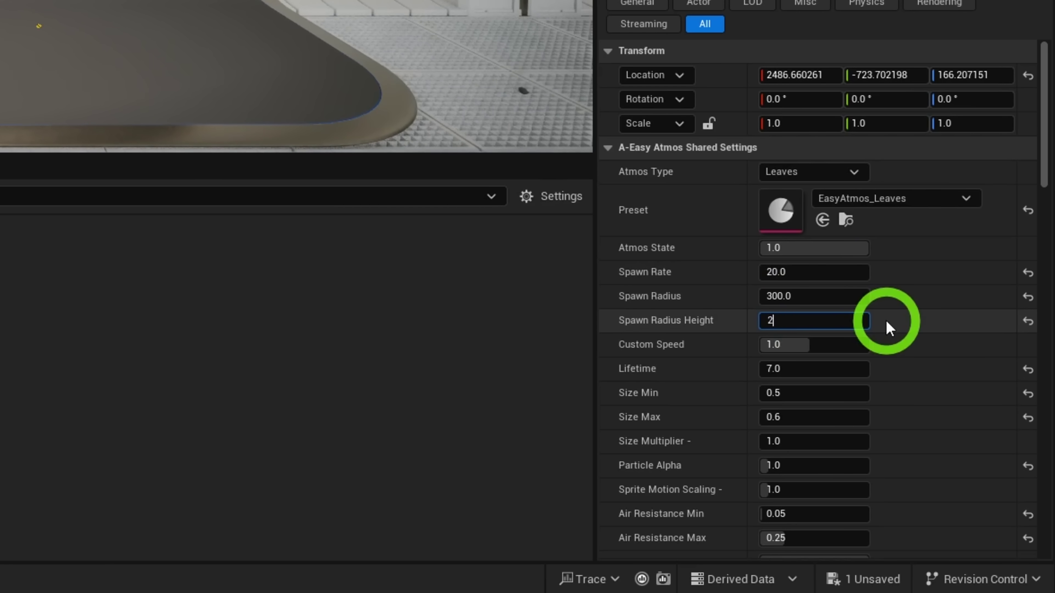
type("100000")
key("Escape")
left_click(893, 322)
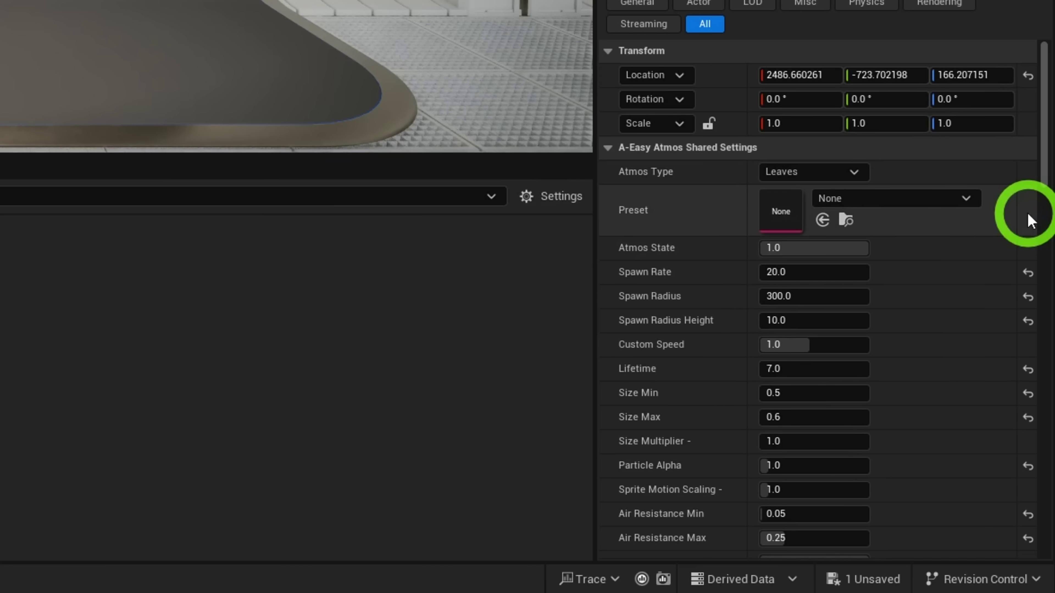
left_click(852, 271)
type("1000")
key("Return")
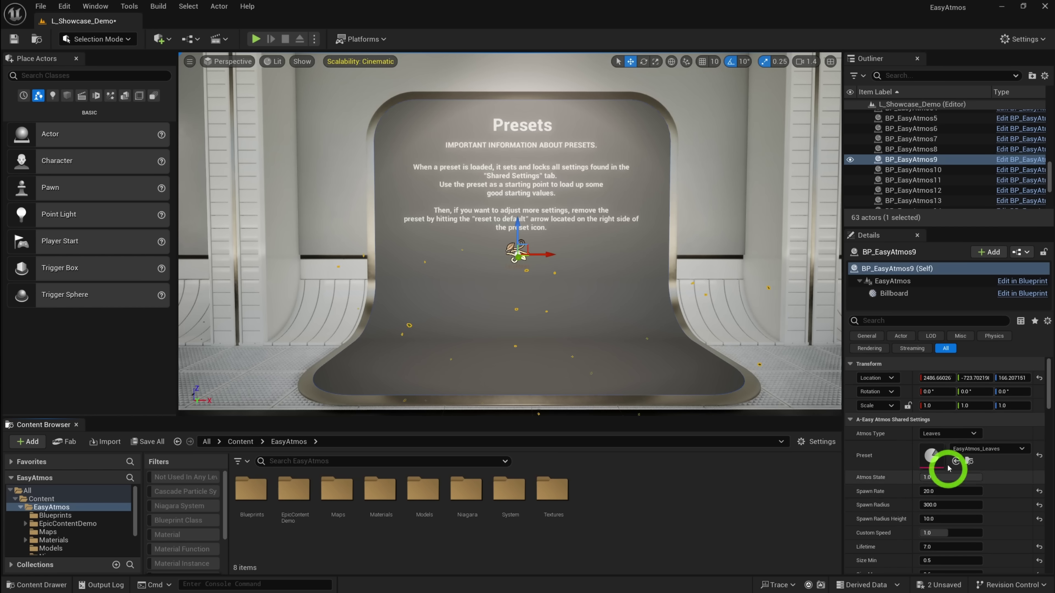
Raise the EasyAtmos_Leaves preset's Spawn Rate to 5000.0 and close its editor
double_click(933, 458)
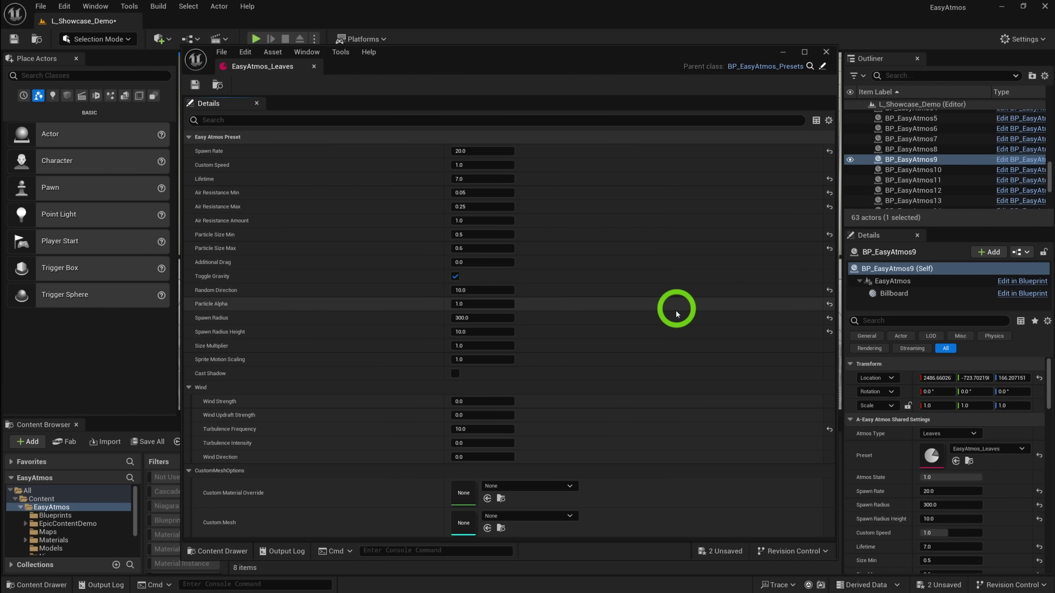
left_click(481, 151)
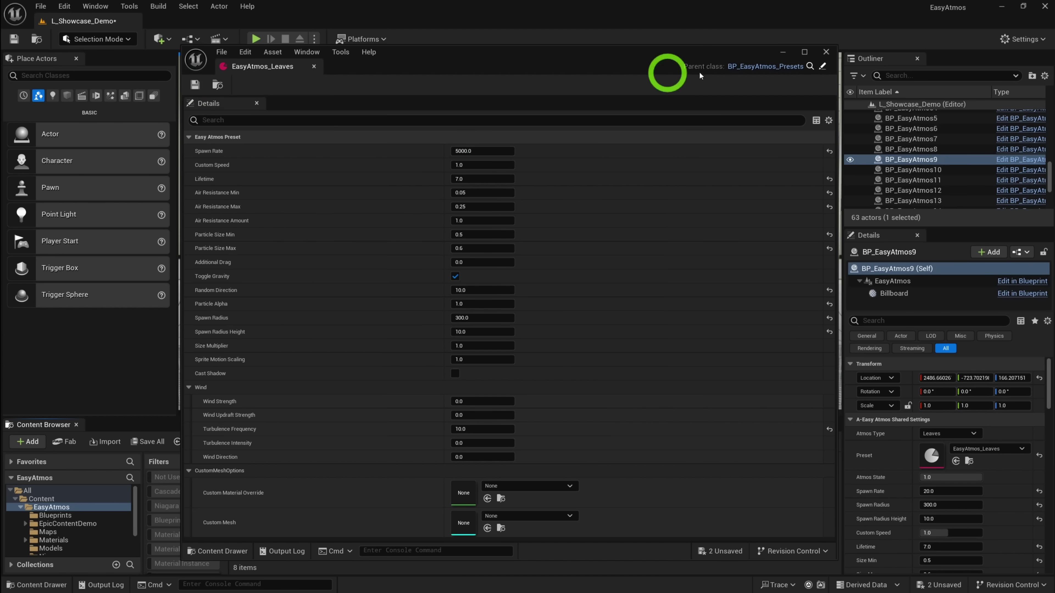
left_click(825, 52)
Reset BP_EasyAtmos9's preset to None, then reload EasyAtmos_Leaves so dense leaves spawn
left_click(1038, 456)
left_click(1019, 450)
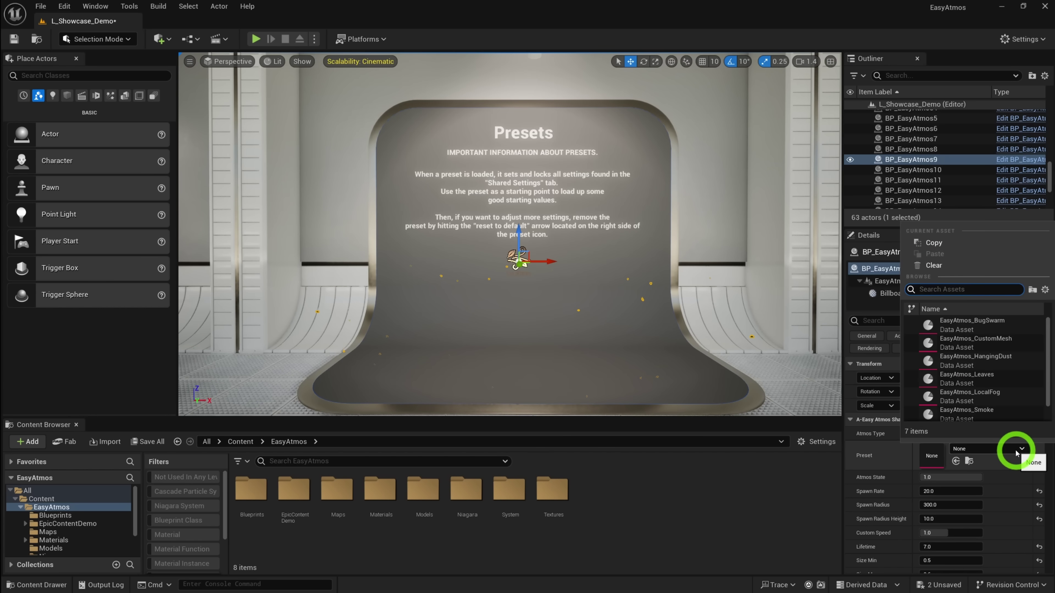
left_click(1017, 381)
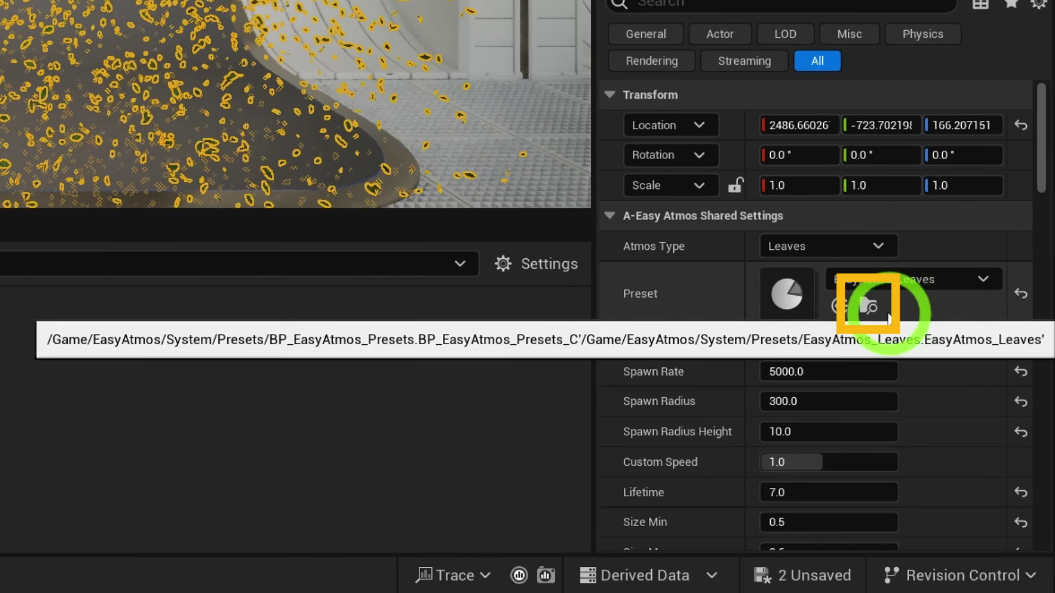
left_click(886, 316)
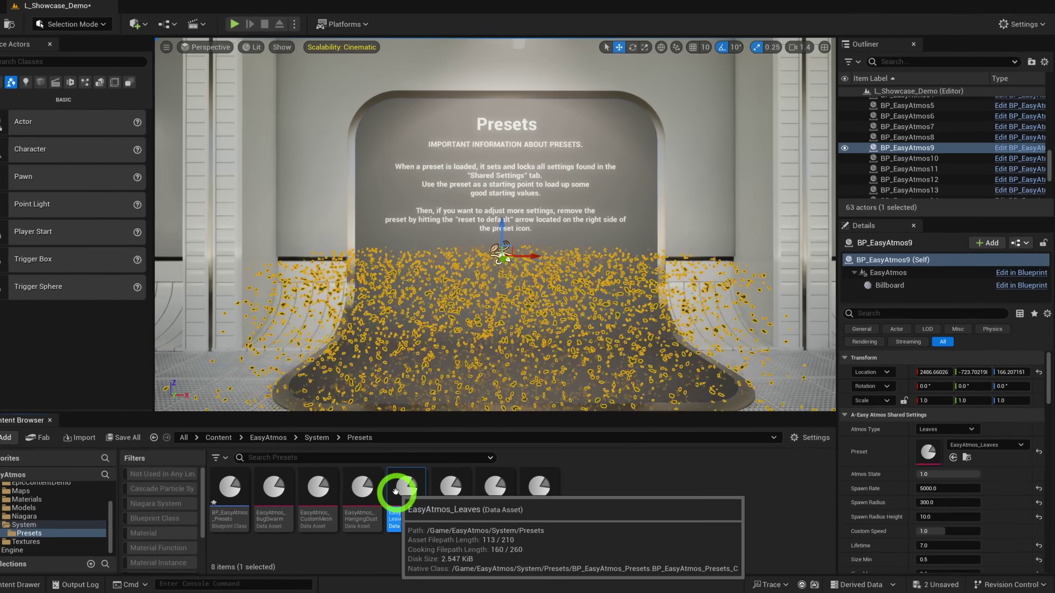
Duplicate EasyAtmos_Leaves as MYPRESET in System/Presets and inspect its settings
right_click(395, 492)
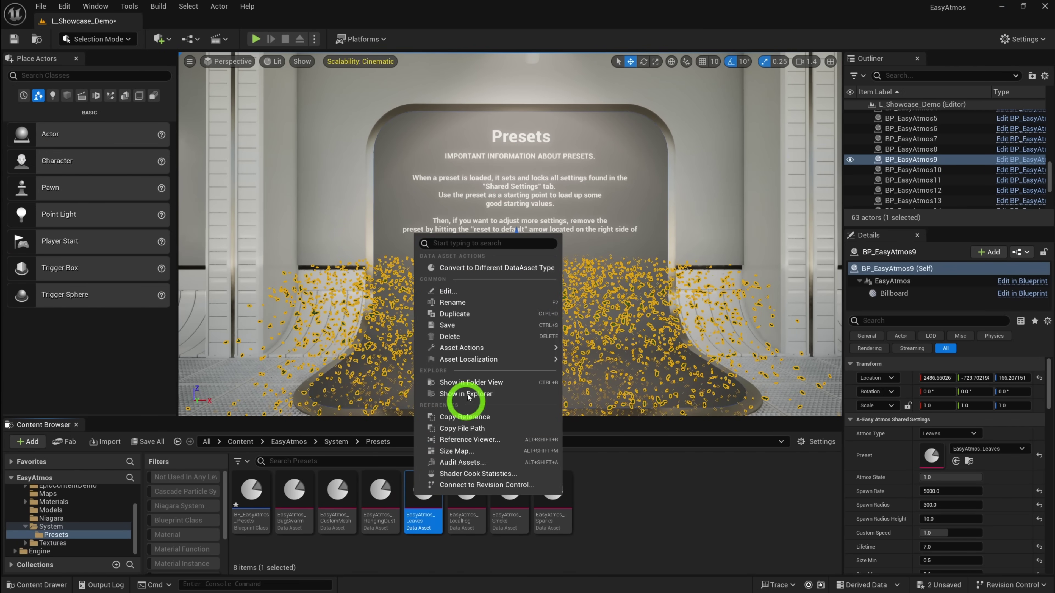
left_click(474, 313)
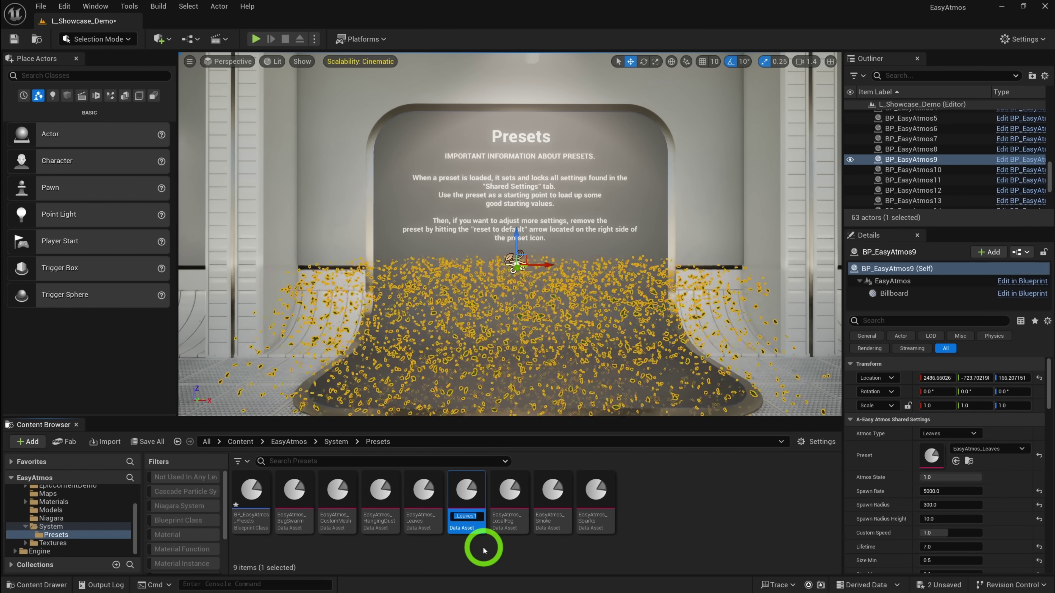
type("MYPRESET")
key("Return")
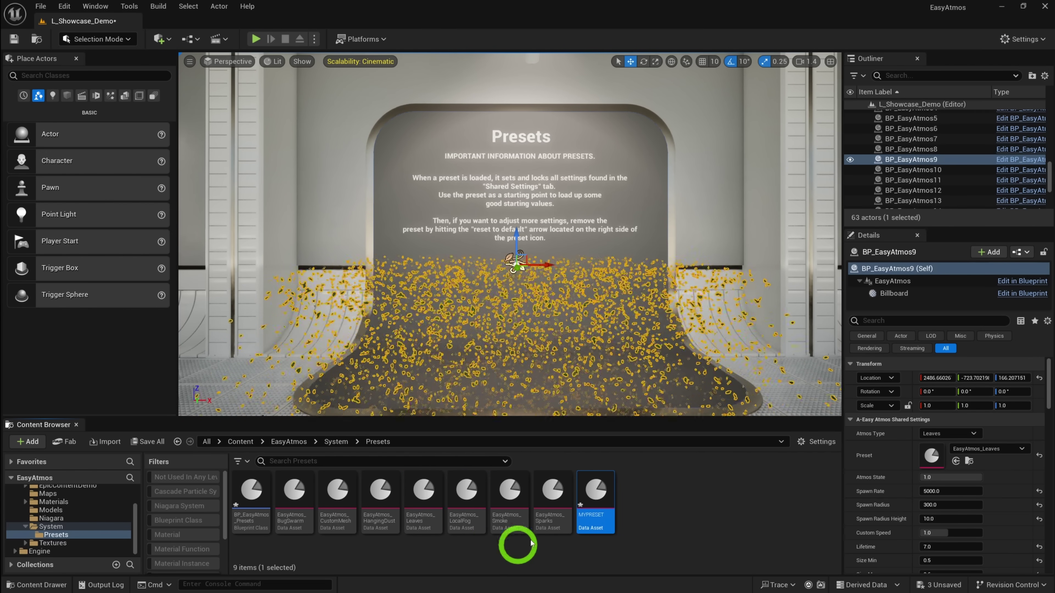
double_click(596, 493)
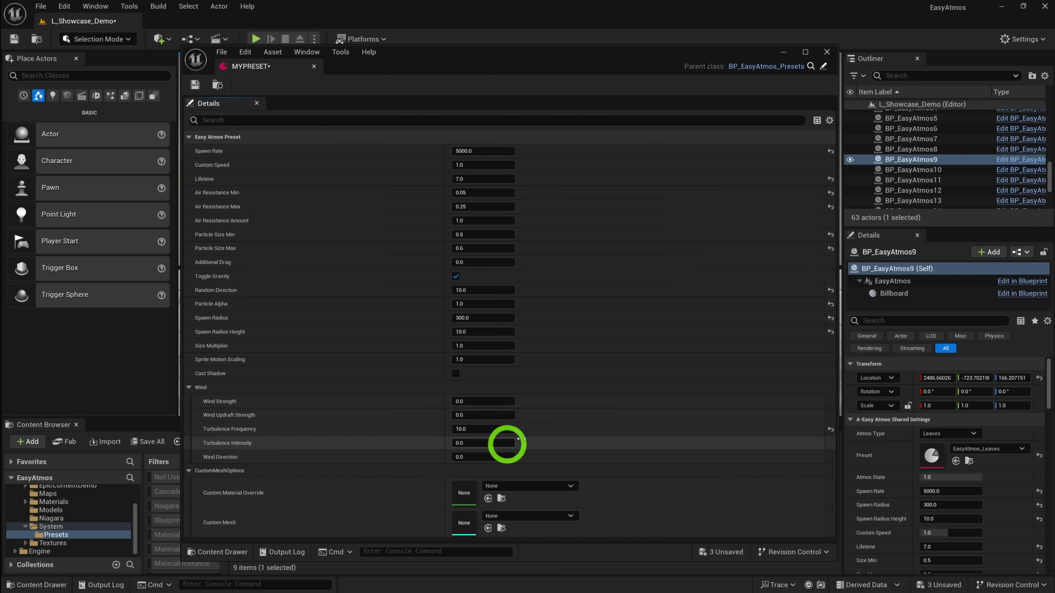
key("alt+Tab")
Assign MYPRESET as the EasyAtmos actor's preset
left_click(983, 456)
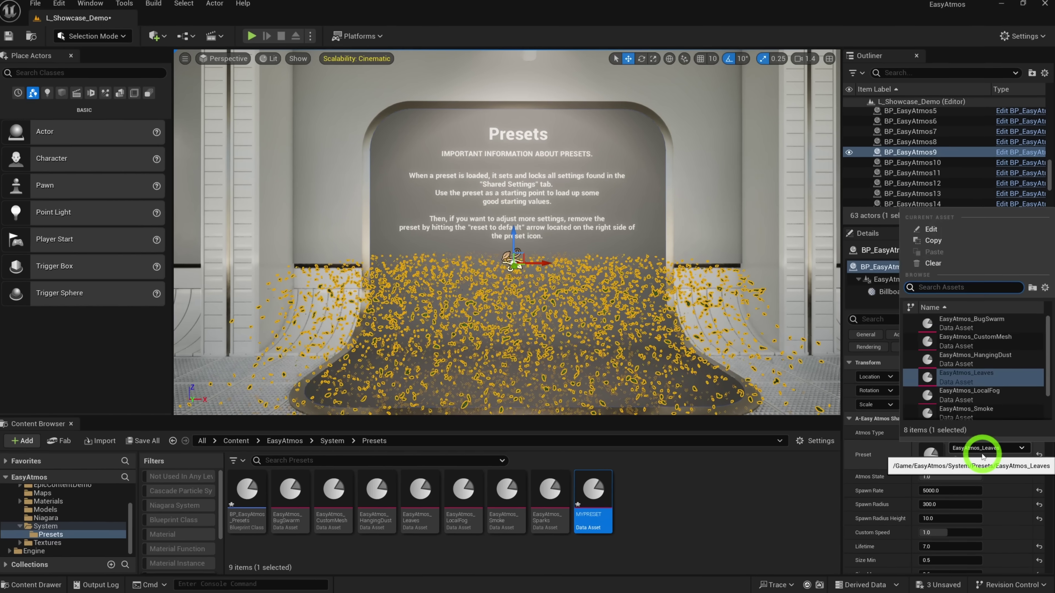
scroll(1001, 407, "down", 3)
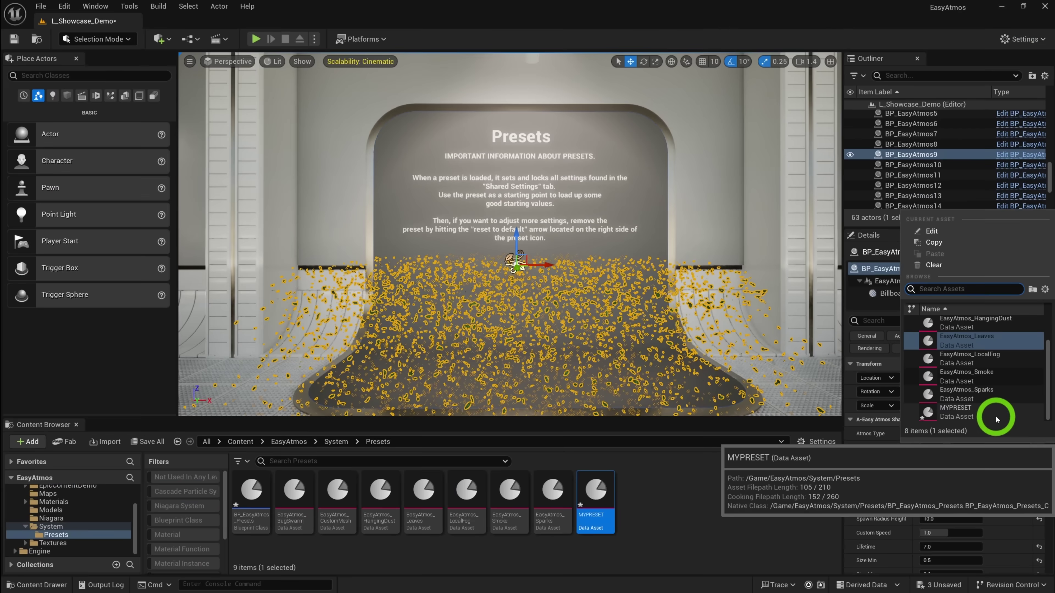
left_click(995, 416)
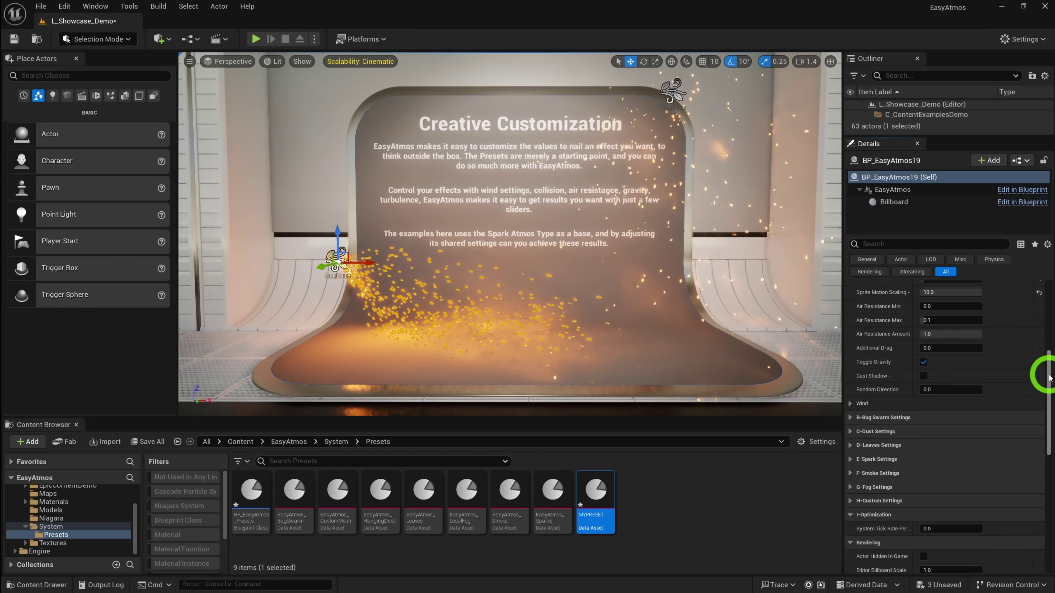
left_click_drag(1047, 372, 1050, 388)
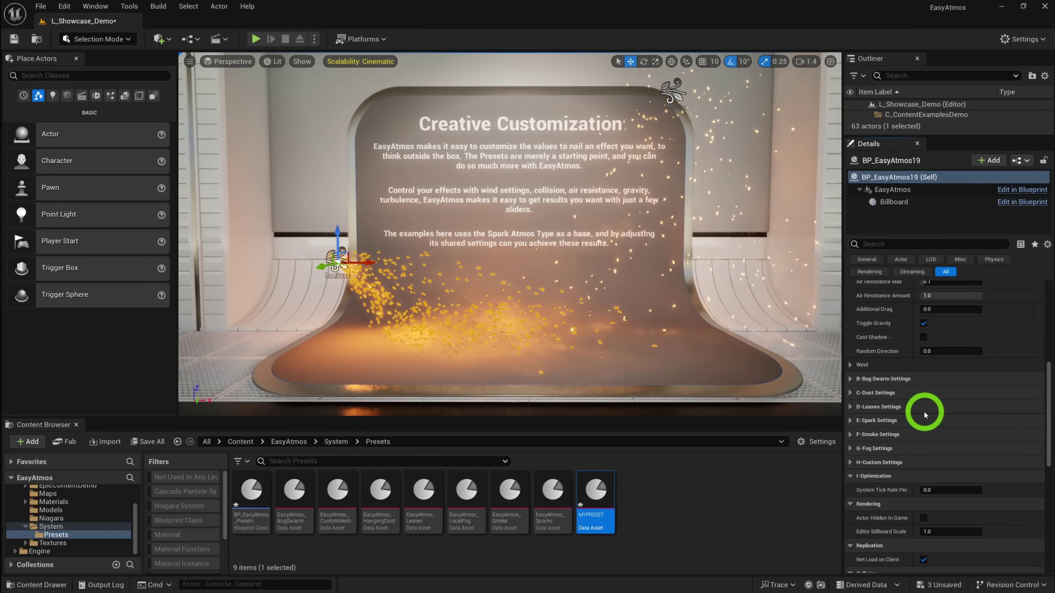
Expand the spark actor's H-Custom Settings and adjust one of its sliders
left_click(932, 462)
left_click_drag(872, 426, 972, 424)
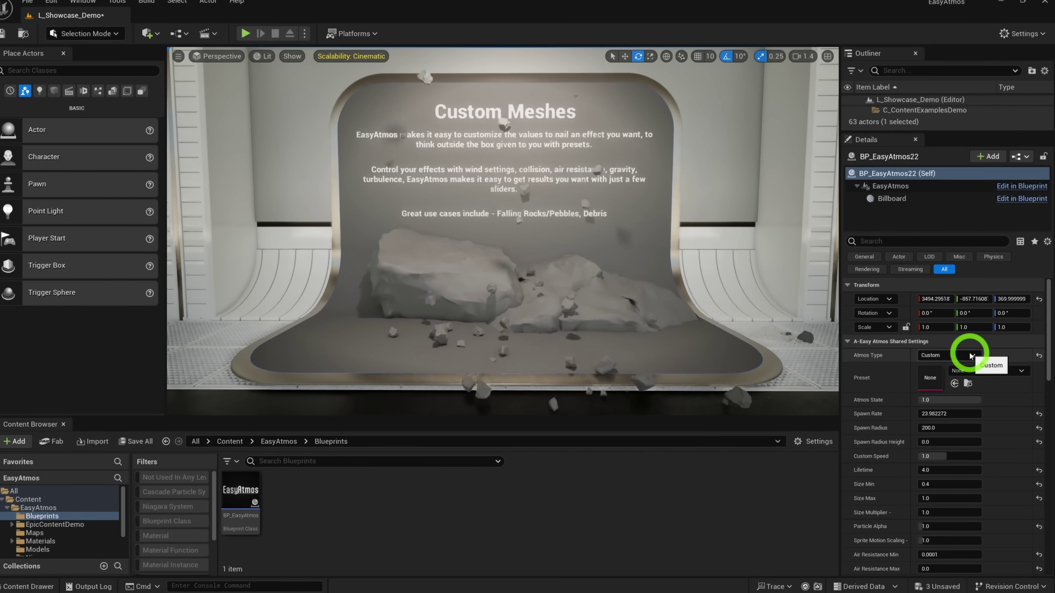
Confirm BP_EasyAtmos22 uses the Custom atmos type with SM_rockDemo_01 as Custom Mesh, collision on
left_click(972, 358)
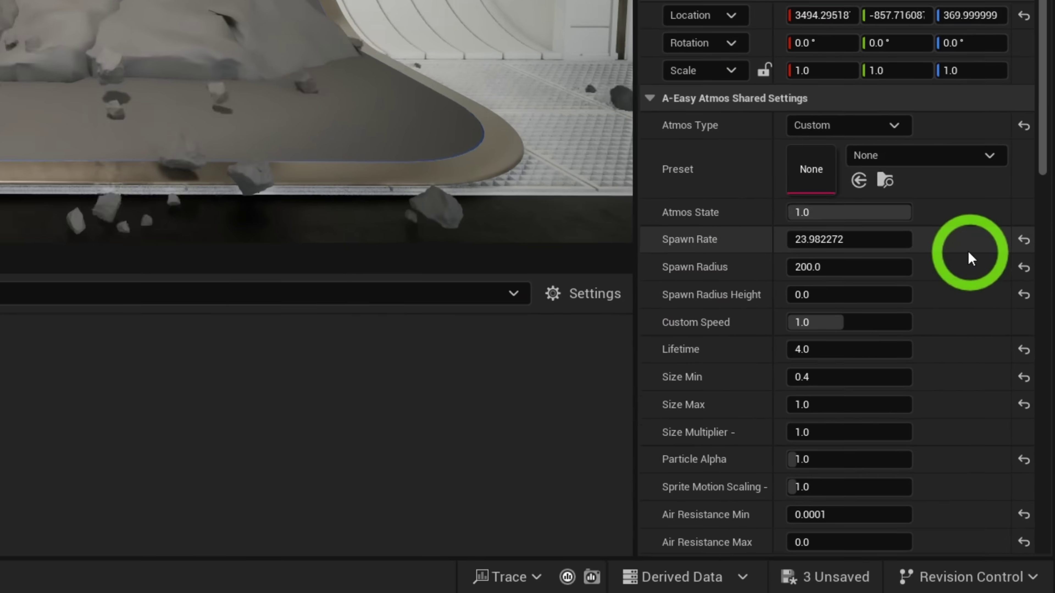
scroll(1015, 420, "down", 5)
scroll(955, 220, "down", 3)
left_click(688, 359)
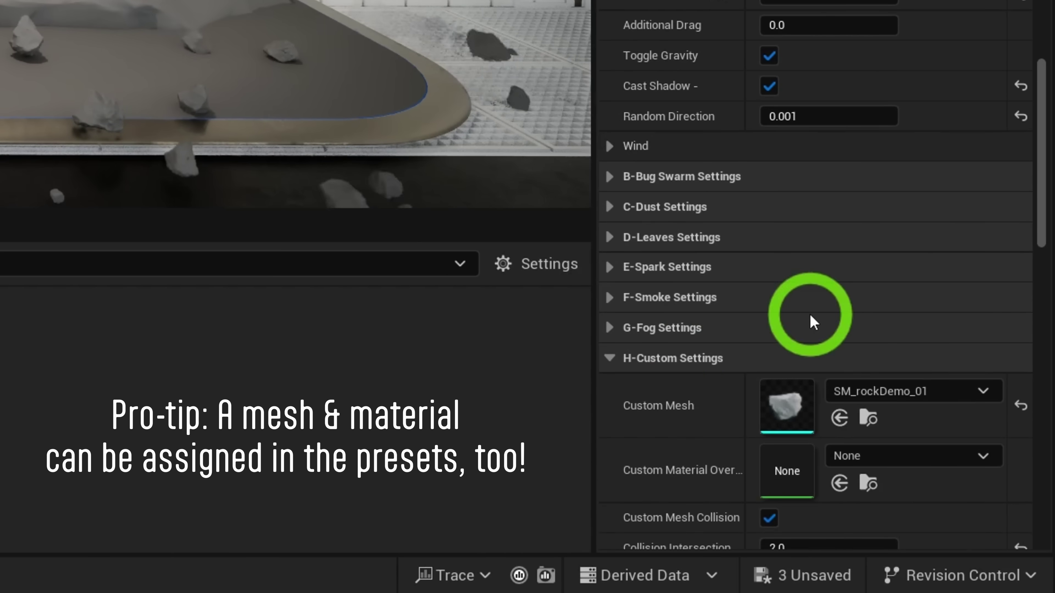
scroll(914, 254, "down", 3)
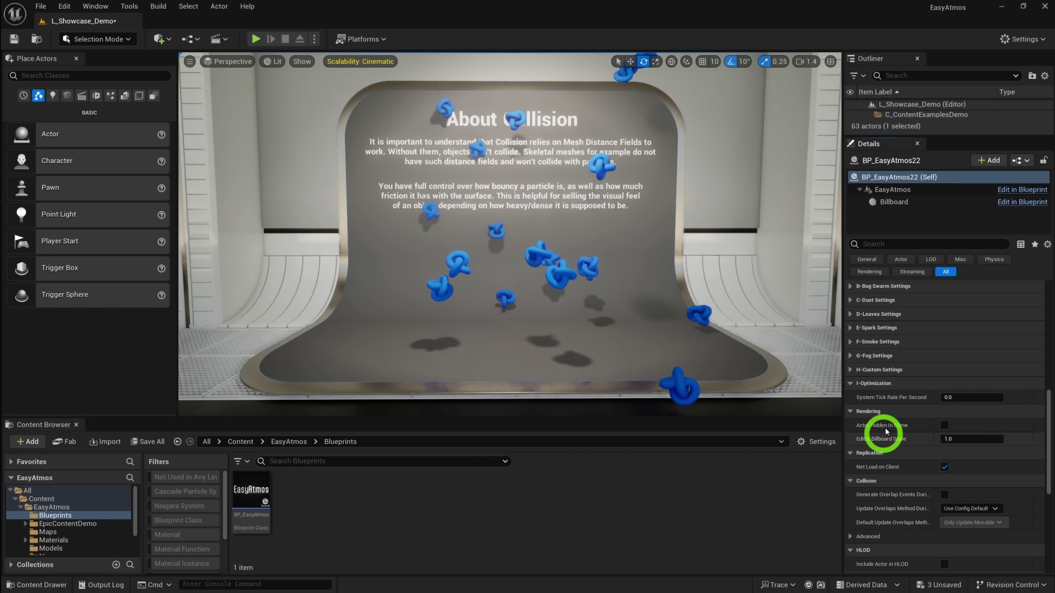
Expand H-Custom Settings on the collision demo actor to reveal Custom Mesh and collision fields
left_click(913, 370)
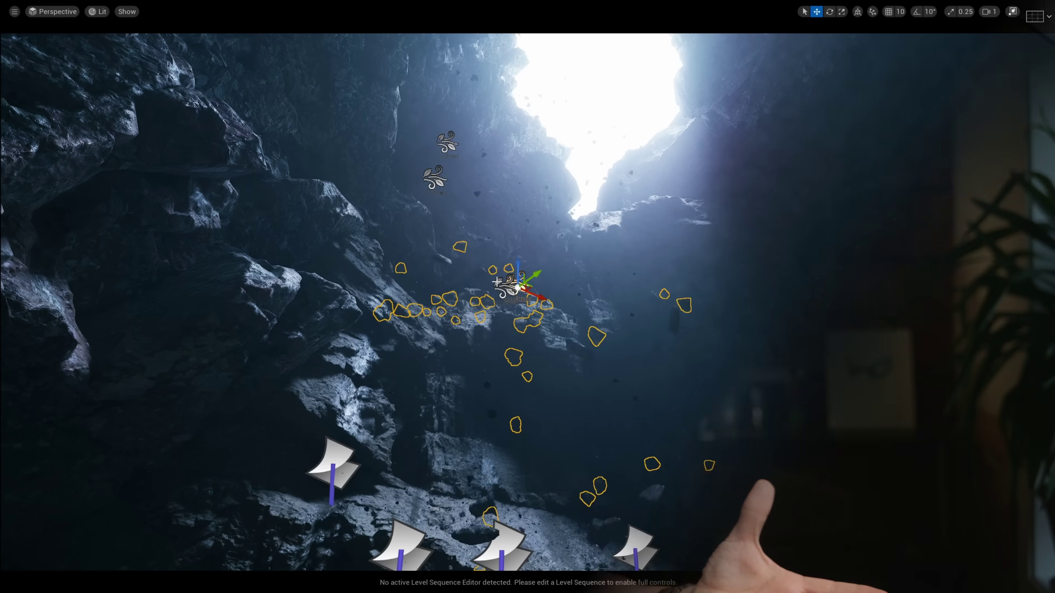
Tilt the camera down to show the Megascans rock rubble falling onto the cave floor
right_click_drag(664, 377, 653, 331)
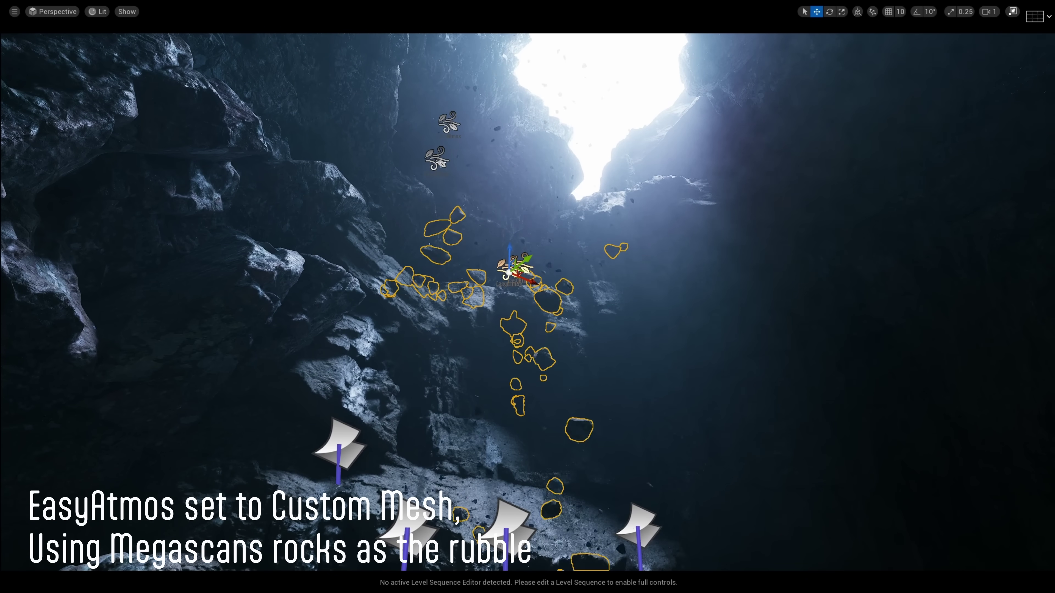